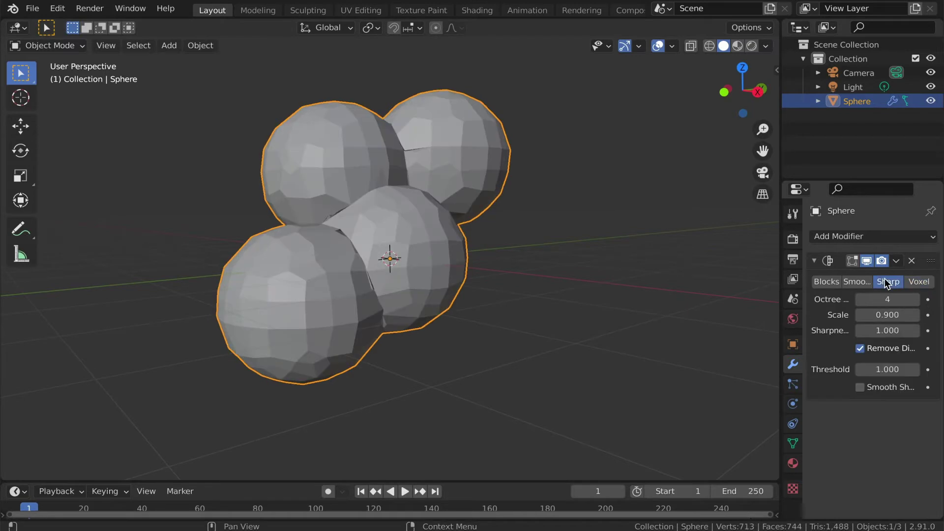
Try the Smooth mode of the Remesh modifier on the joined spheres and set the mode to Blocks.
{"action": "left_click", "coordinate": [857, 284]}
{"action": "left_click", "coordinate": [831, 283]}
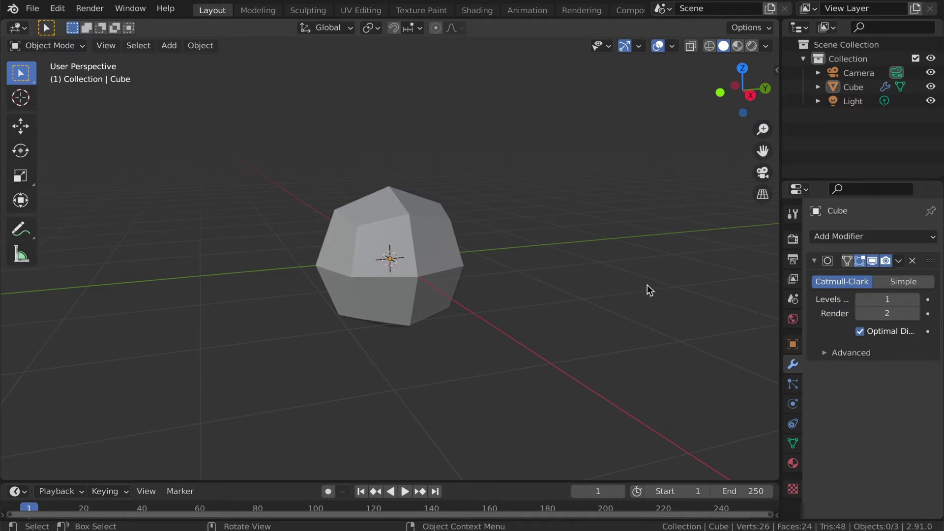
Inspect the cube's original cage in Edit Mode, remove its Subdivision Surface modifier and return to Object Mode.
{"action": "middle_click_drag", "start_coordinate": [655, 270], "coordinate": [373, 290]}
{"action": "scroll", "coordinate": [652, 264], "scroll_direction": "up", "scroll_amount": 1}
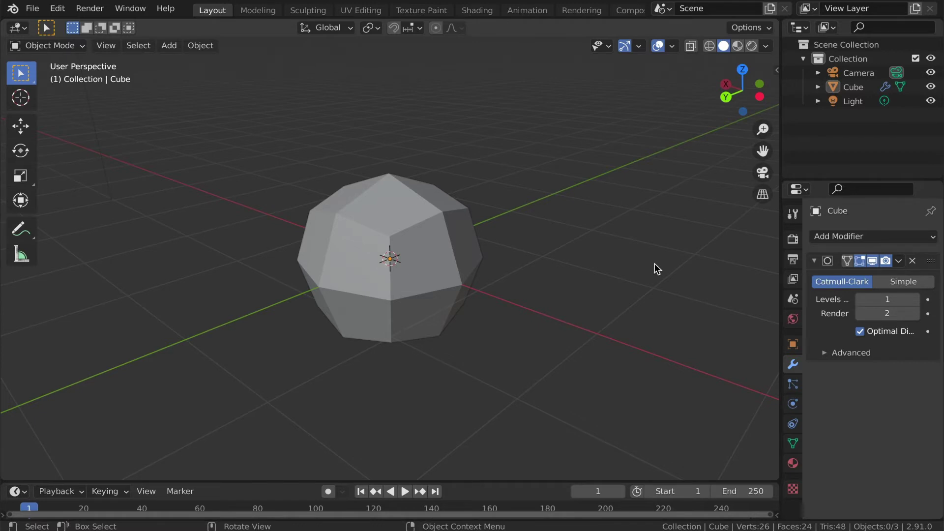
{"action": "key", "text": "Tab"}
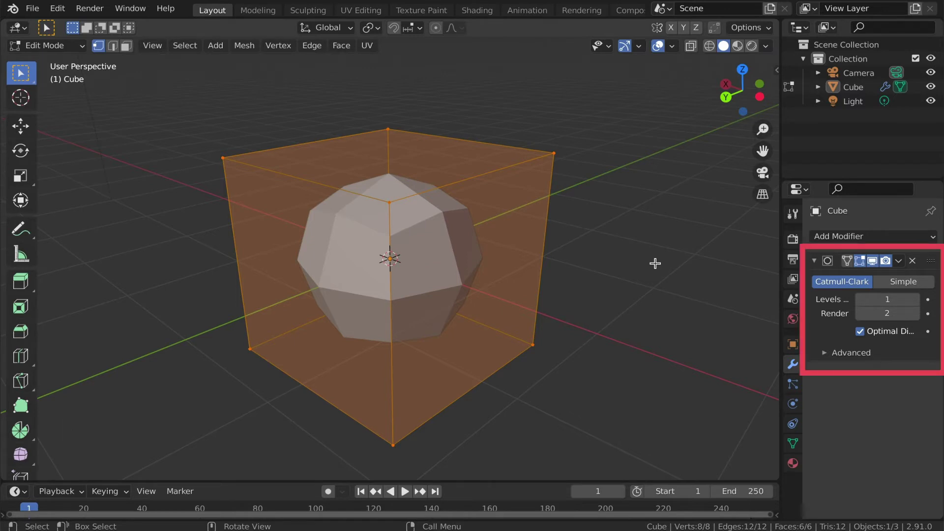
{"action": "left_click", "coordinate": [654, 263]}
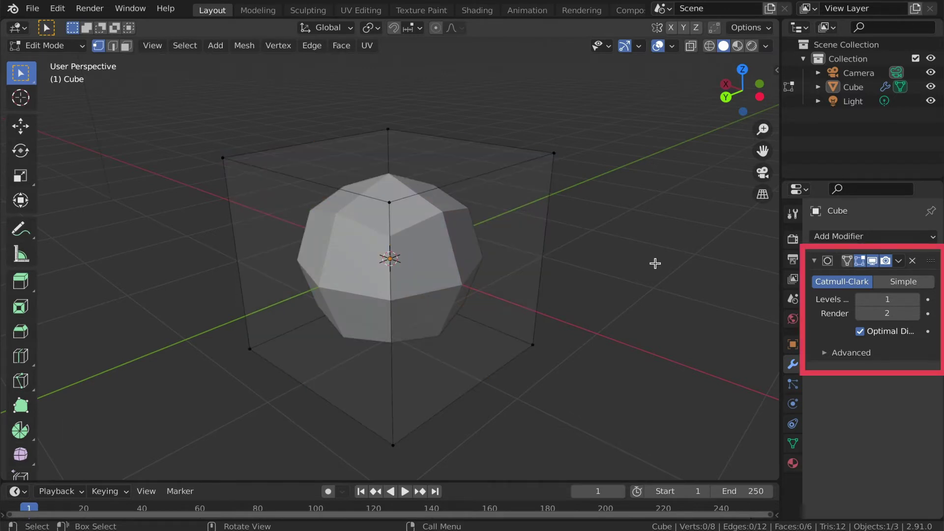
{"action": "left_click", "coordinate": [911, 262]}
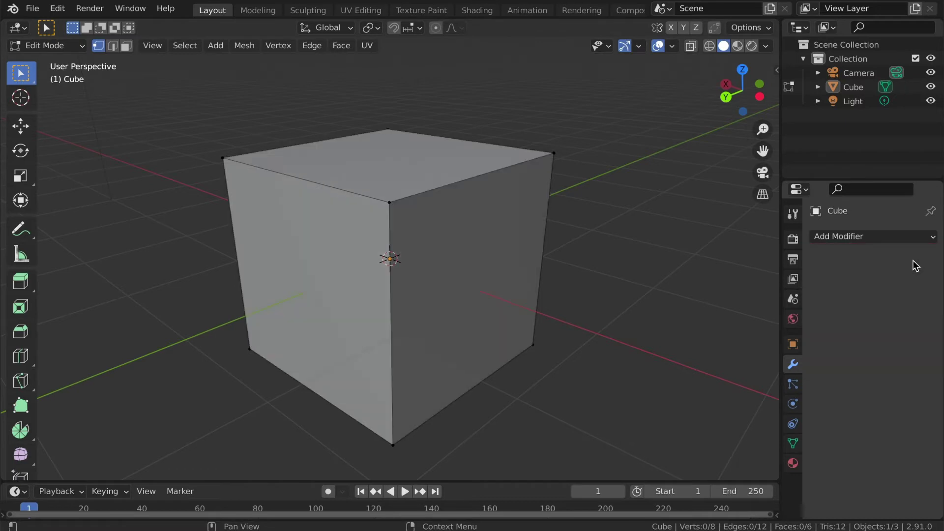
{"action": "key", "text": "Tab"}
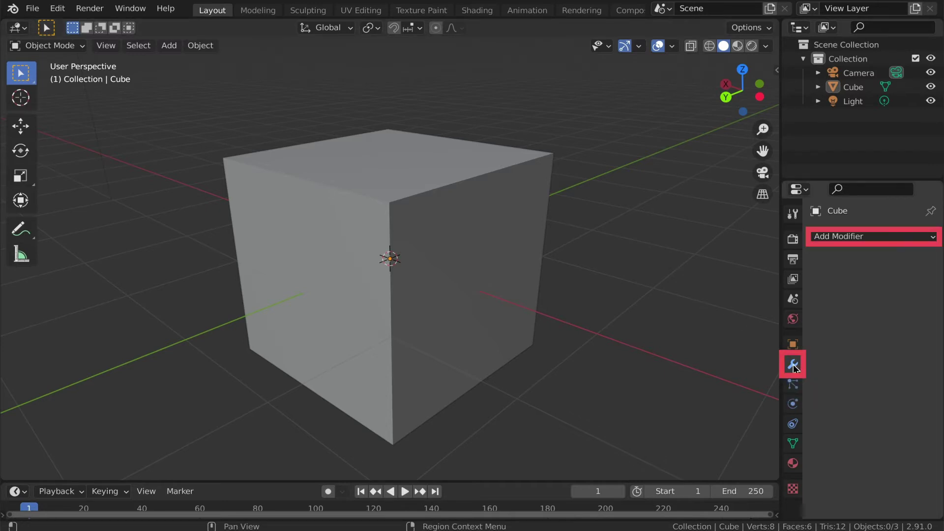
Try a Bevel modifier with a 0.24 m amount and 4 segments on the extruded cube, and remove the modifier.
{"action": "left_click", "coordinate": [866, 237]}
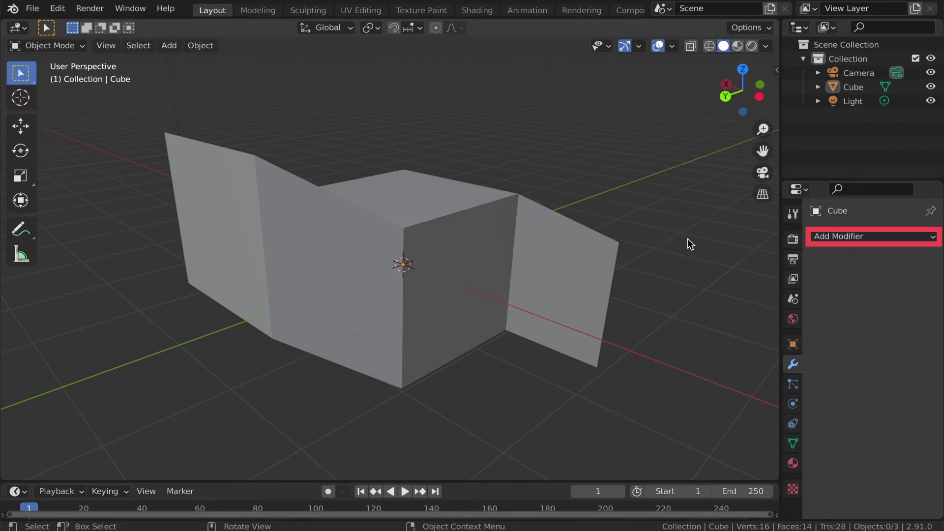
{"action": "left_click", "coordinate": [921, 237]}
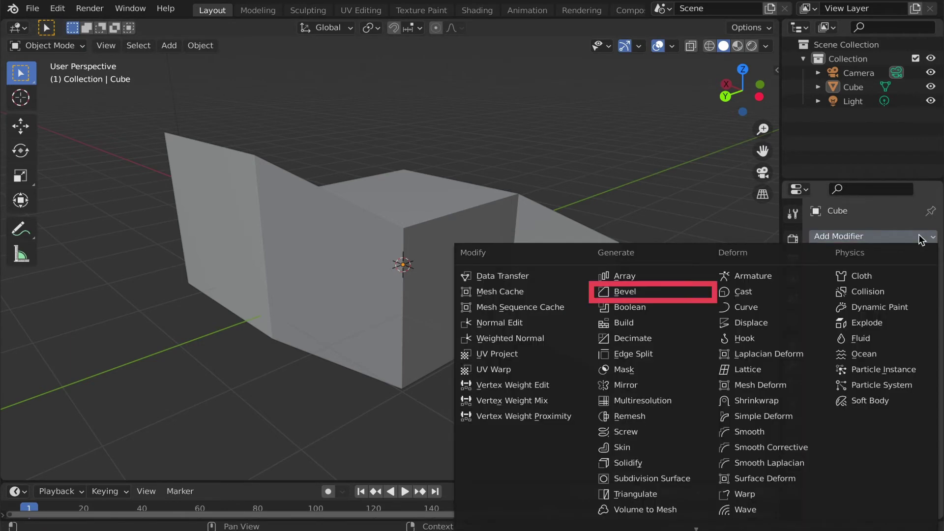
{"action": "left_click", "coordinate": [671, 294]}
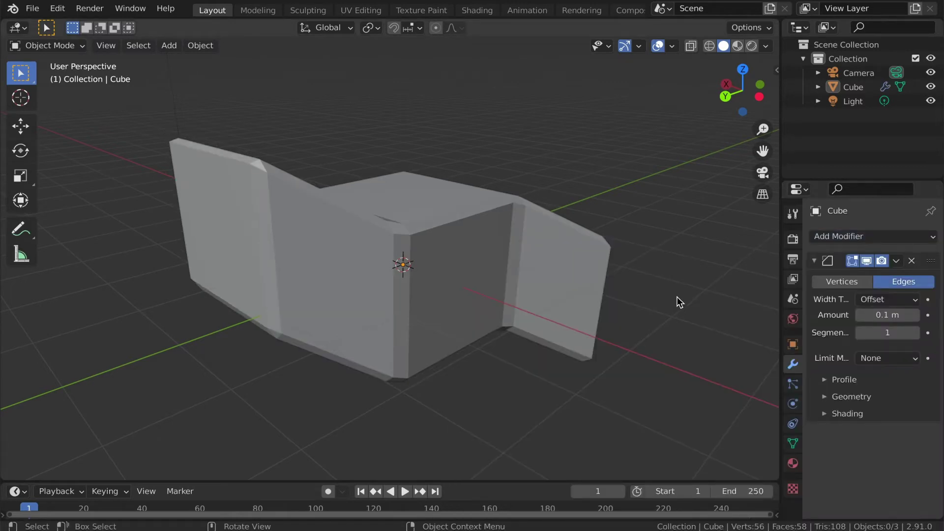
{"action": "left_click_drag", "start_coordinate": [887, 315], "coordinate": [904, 333]}
{"action": "middle_click_drag", "start_coordinate": [634, 313], "coordinate": [383, 293]}
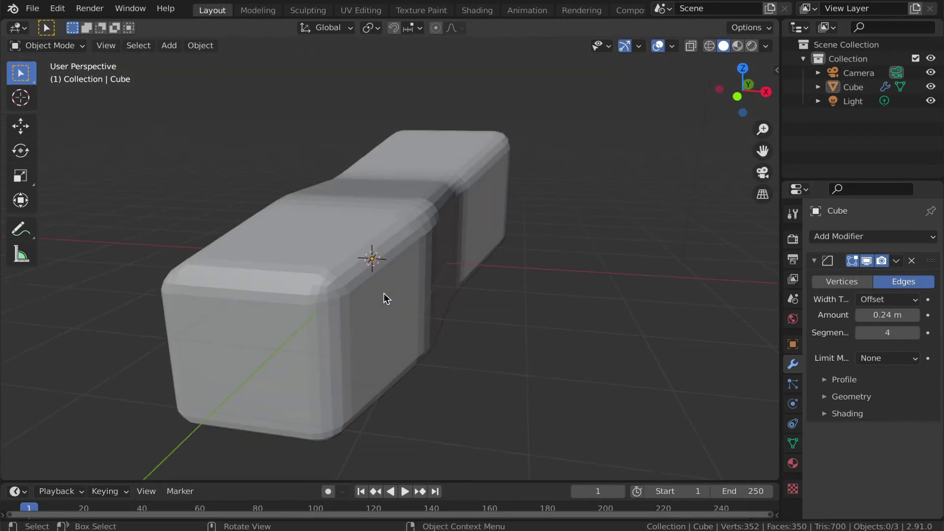
{"action": "middle_click_drag", "start_coordinate": [616, 259], "coordinate": [526, 271]}
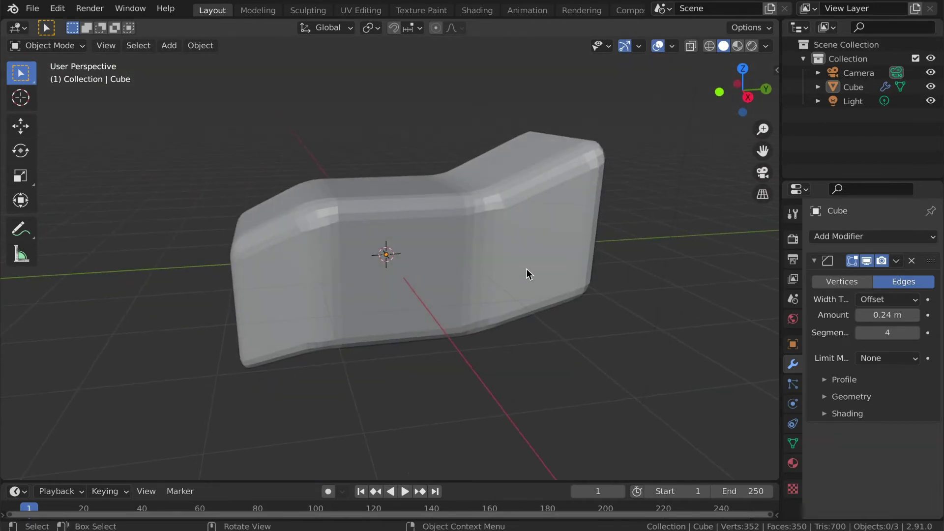
{"action": "left_click", "coordinate": [913, 261]}
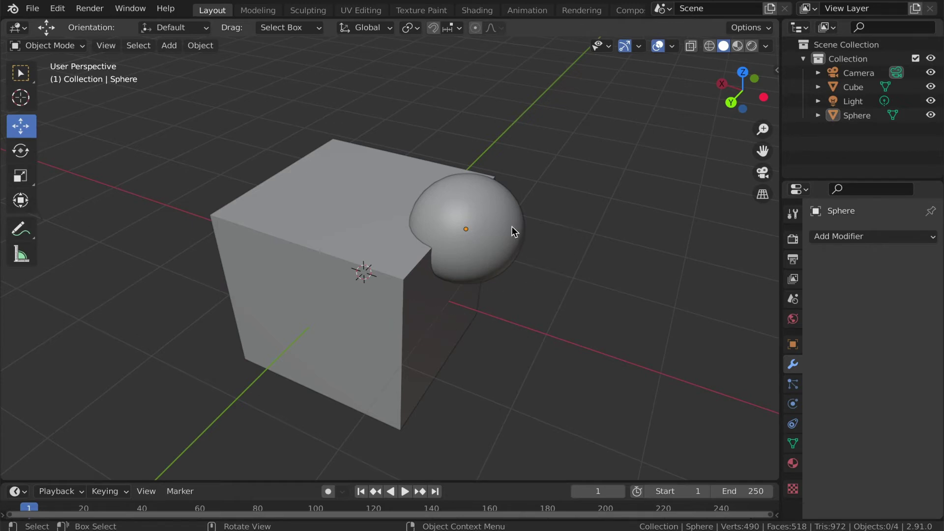
Add a Boolean Difference modifier to the cube with Sphere as its operand object, and hide the sphere.
{"action": "left_click", "coordinate": [314, 184]}
{"action": "left_click", "coordinate": [847, 232]}
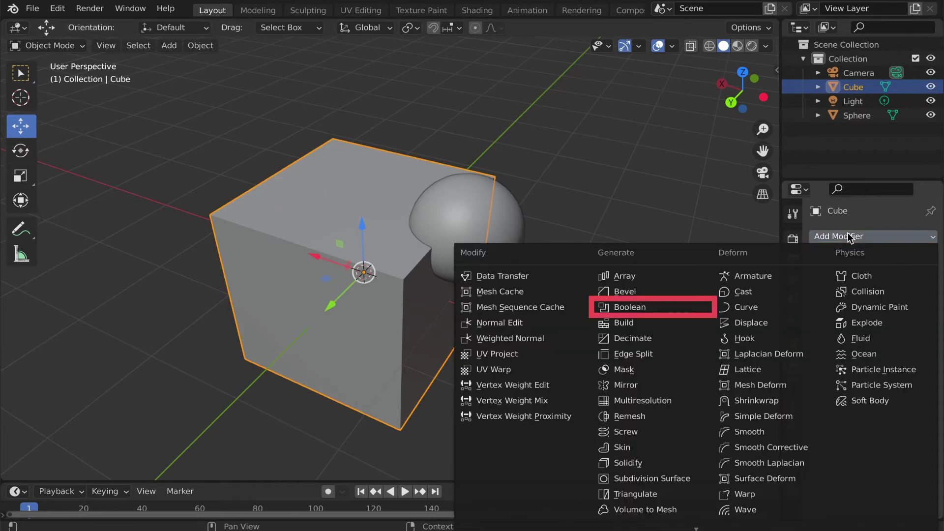
{"action": "left_click", "coordinate": [653, 305]}
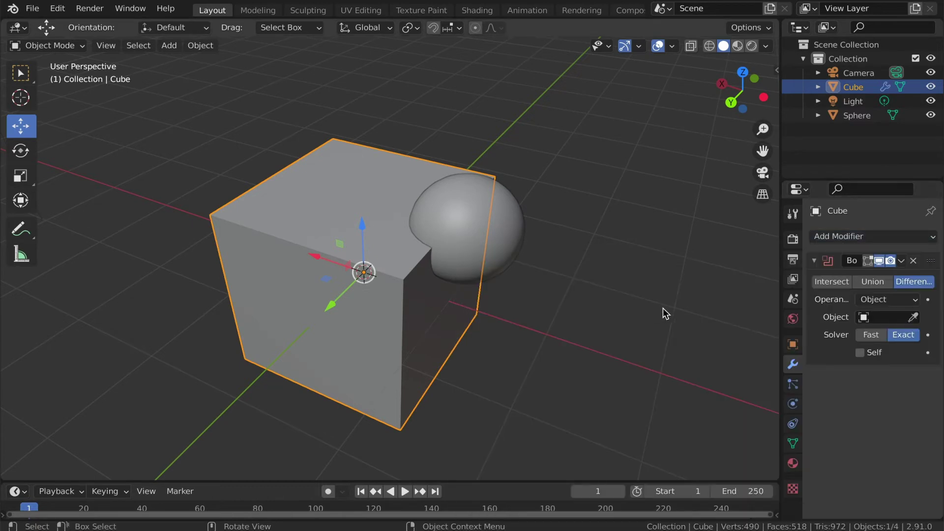
{"action": "left_click", "coordinate": [914, 317]}
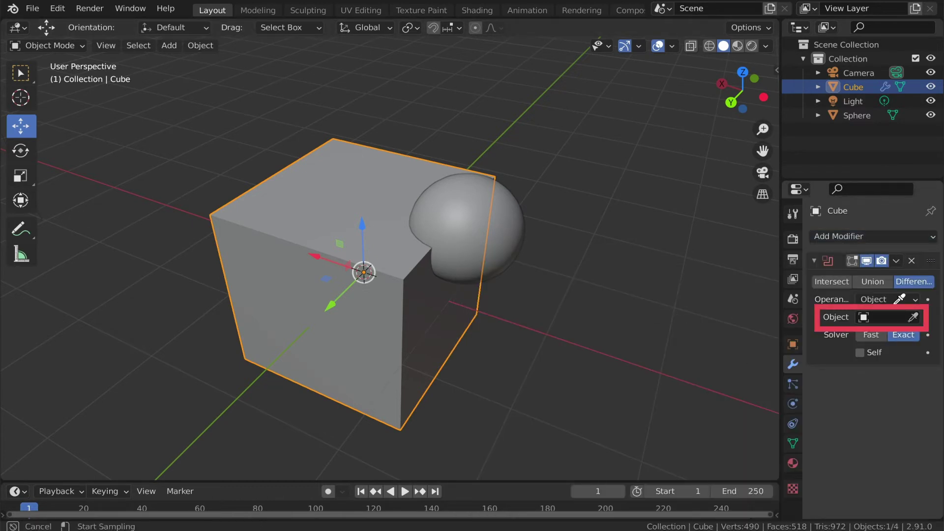
{"action": "left_click", "coordinate": [466, 203]}
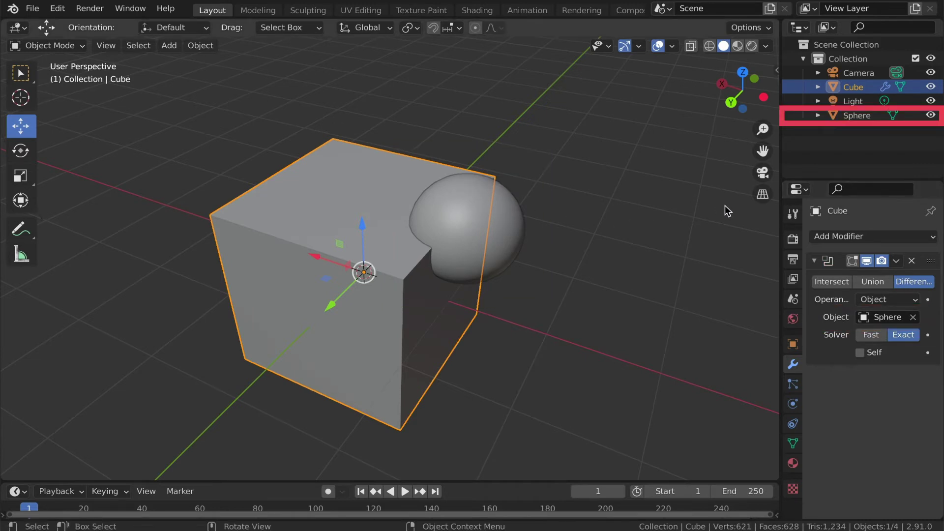
{"action": "left_click", "coordinate": [931, 116]}
{"action": "middle_click_drag", "start_coordinate": [605, 167], "coordinate": [573, 150]}
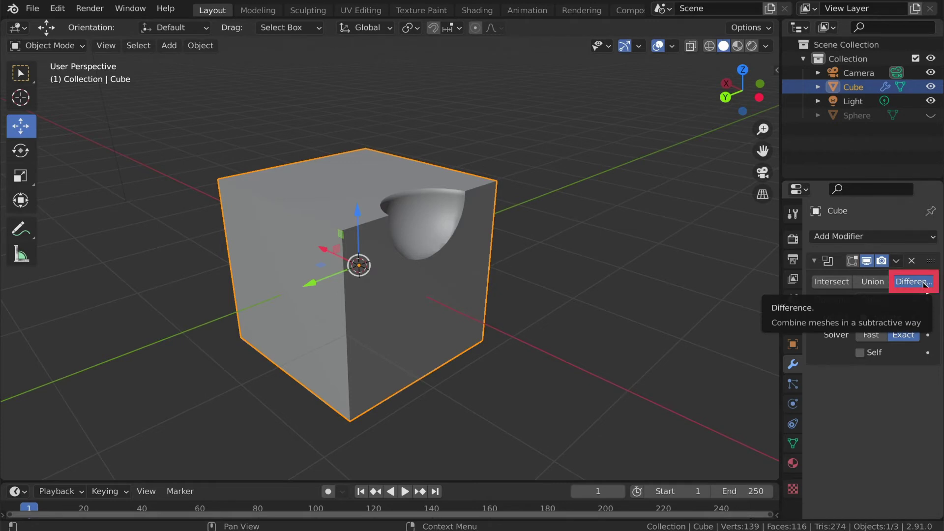
Compare the Union and Intersect operations of the cube's Boolean modifier, and return it to Difference.
{"action": "left_click", "coordinate": [872, 283]}
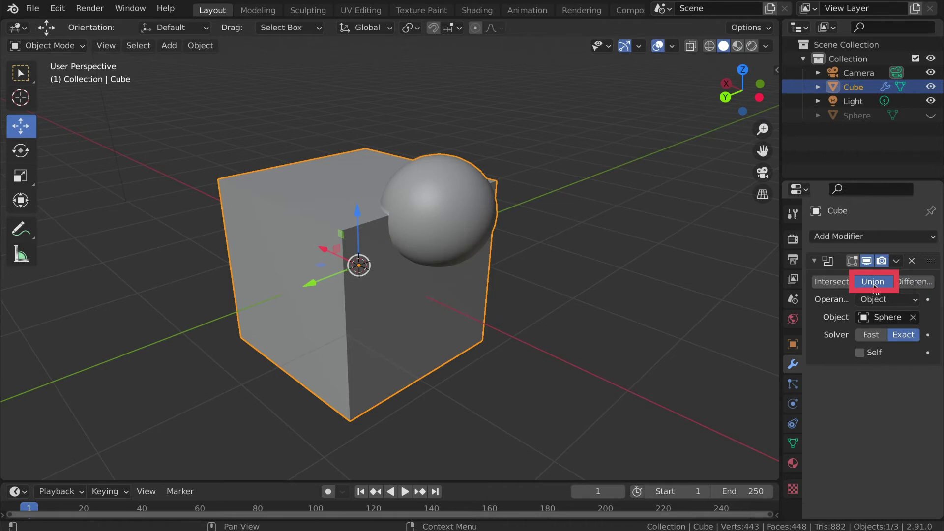
{"action": "left_click", "coordinate": [829, 283]}
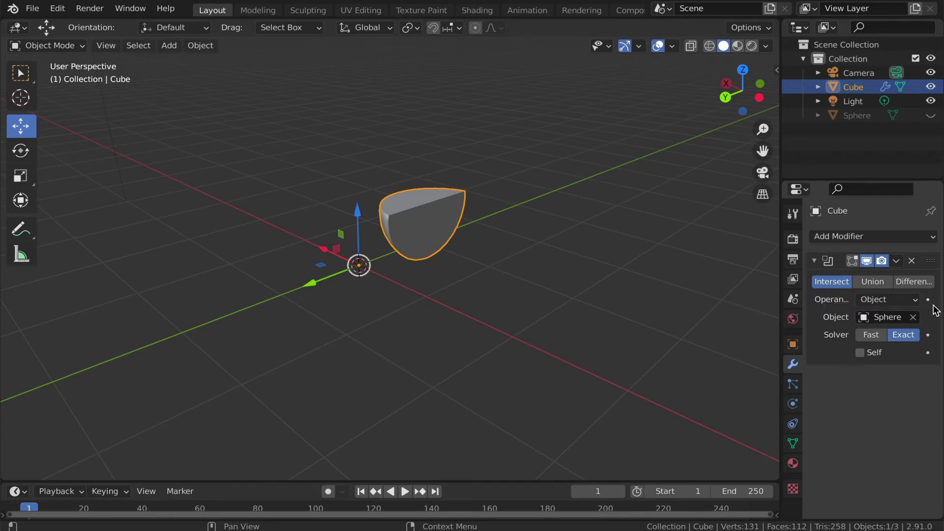
{"action": "left_click", "coordinate": [913, 282]}
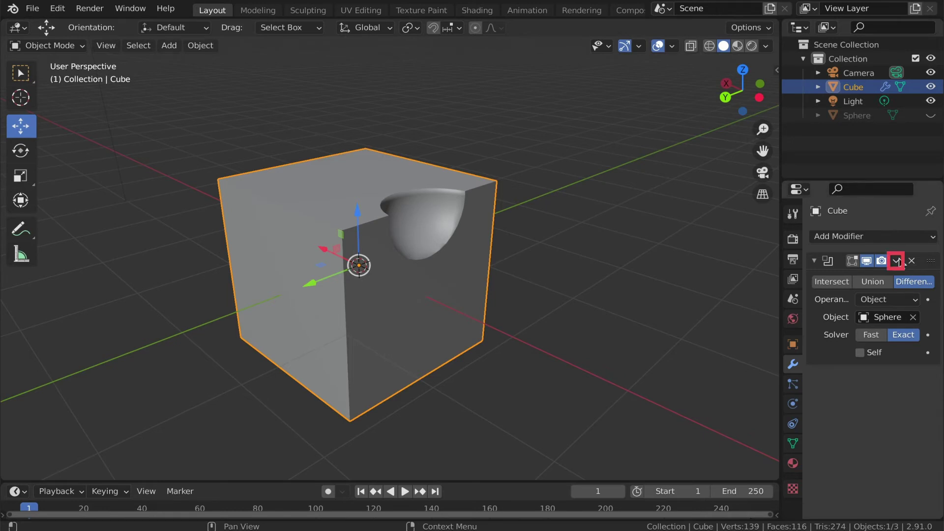
Apply the cube's Boolean modifier and delete the hidden Sphere object.
{"action": "left_click", "coordinate": [898, 261]}
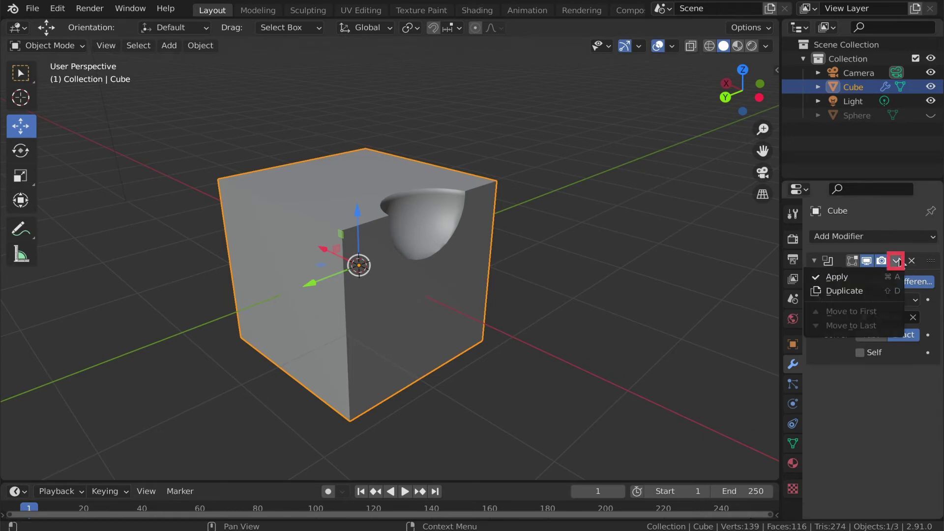
{"action": "left_click", "coordinate": [872, 276]}
{"action": "left_click", "coordinate": [866, 116]}
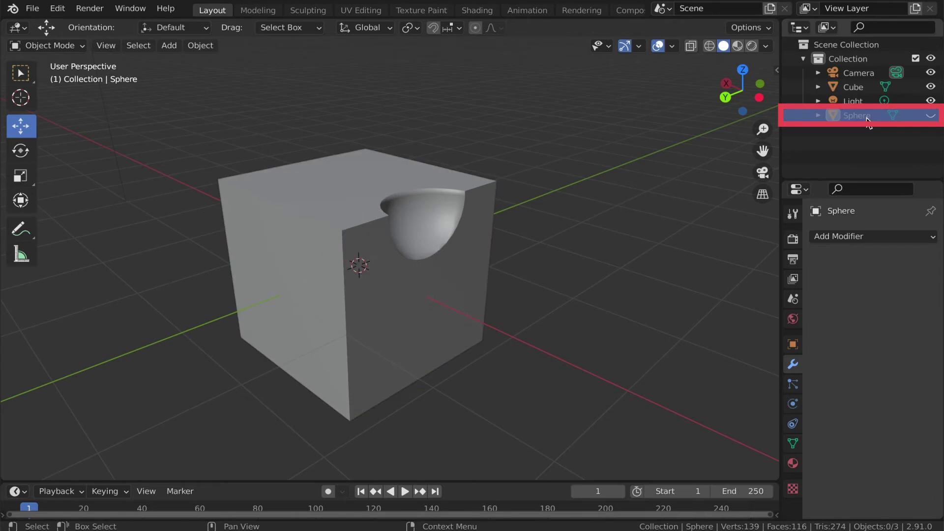
{"action": "right_click", "coordinate": [866, 117]}
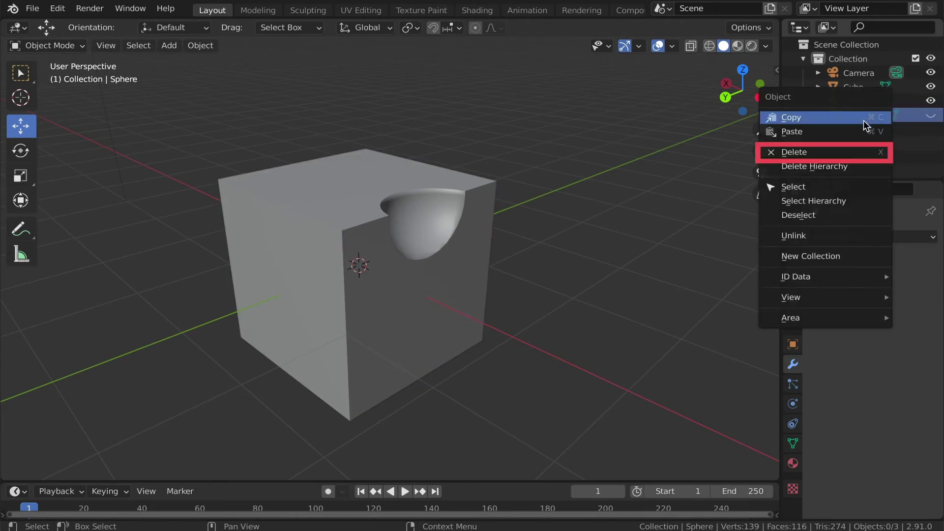
{"action": "left_click", "coordinate": [840, 155]}
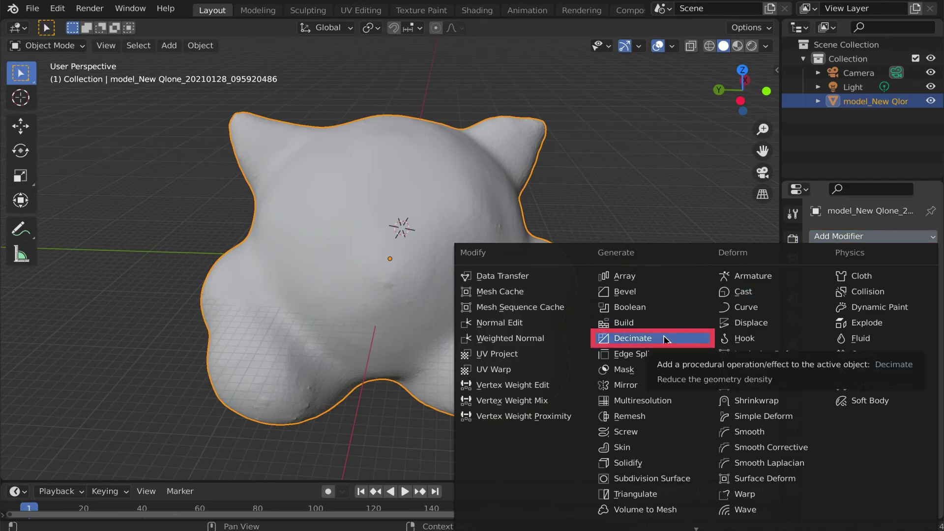
Add a Decimate modifier to the scanned model and lower its collapse ratio.
{"action": "left_click", "coordinate": [663, 335]}
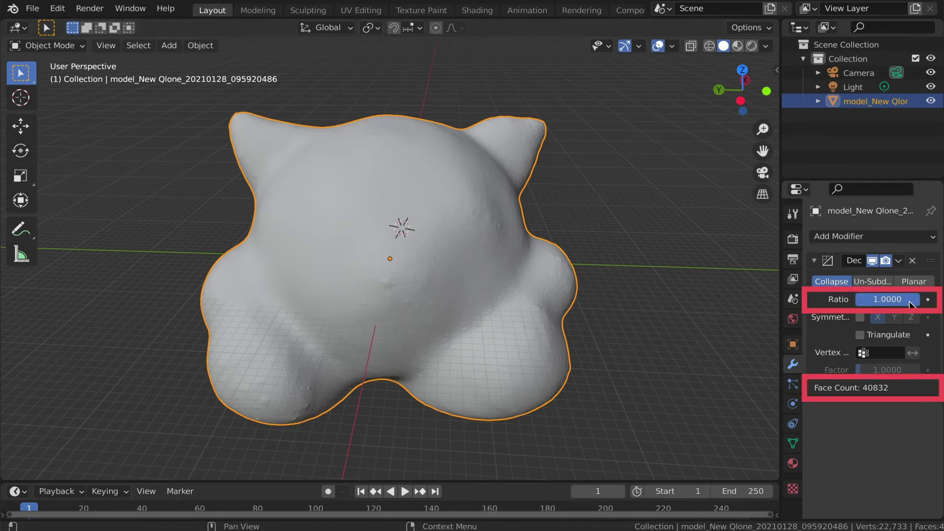
{"action": "left_click_drag", "start_coordinate": [887, 299], "coordinate": [798, 299]}
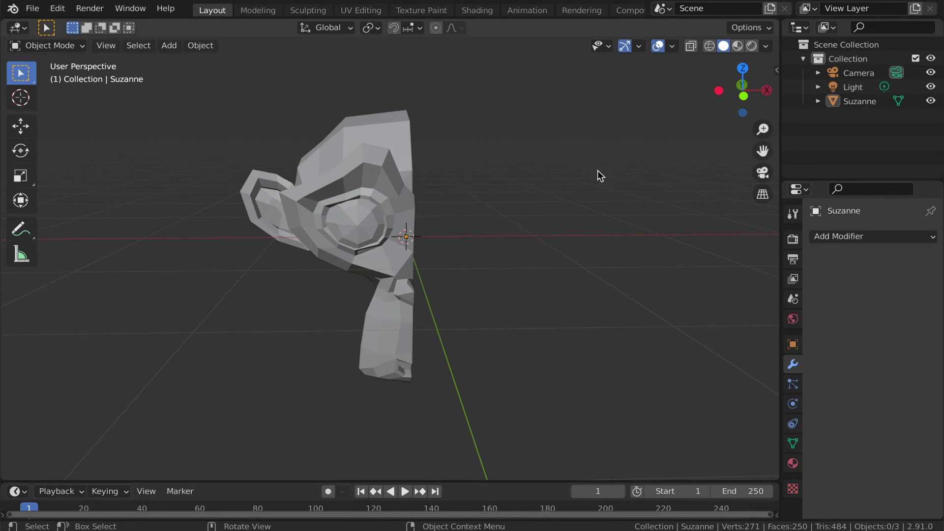
Add a Mirror modifier to the half Suzanne head to complete its missing side.
{"action": "mouse_move", "coordinate": [598, 170]}
{"action": "middle_mouse_down"}
{"action": "mouse_move", "coordinate": [517, 179]}
{"action": "mouse_move", "coordinate": [592, 179]}
{"action": "mouse_move", "coordinate": [599, 170]}
{"action": "middle_mouse_up"}
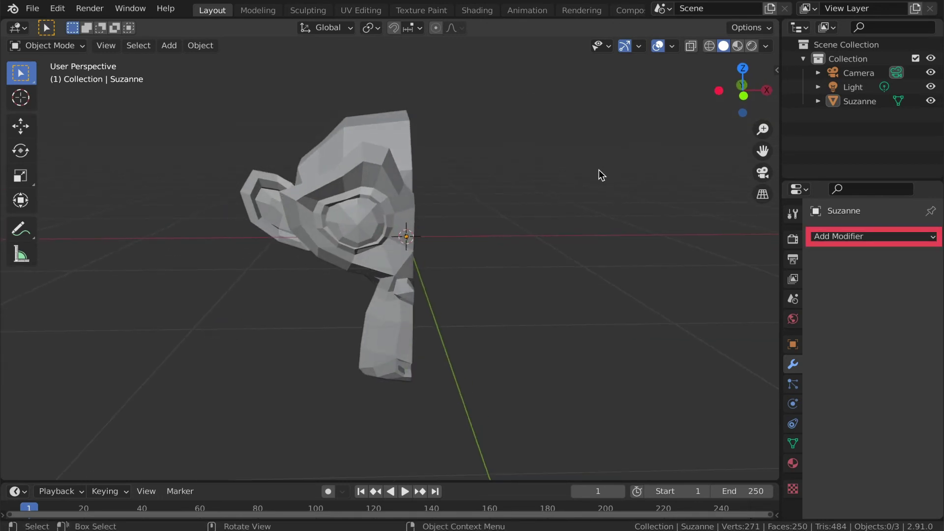
{"action": "left_click", "coordinate": [383, 170]}
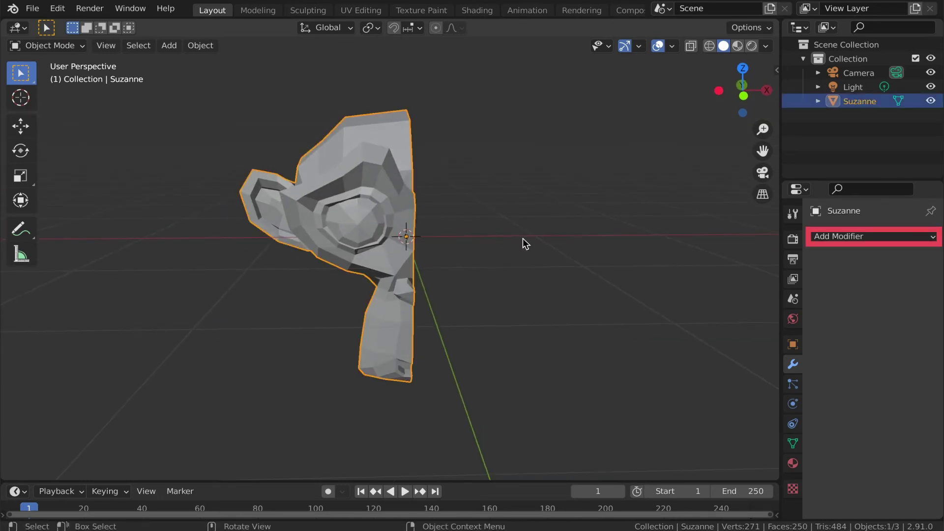
{"action": "left_click", "coordinate": [836, 237]}
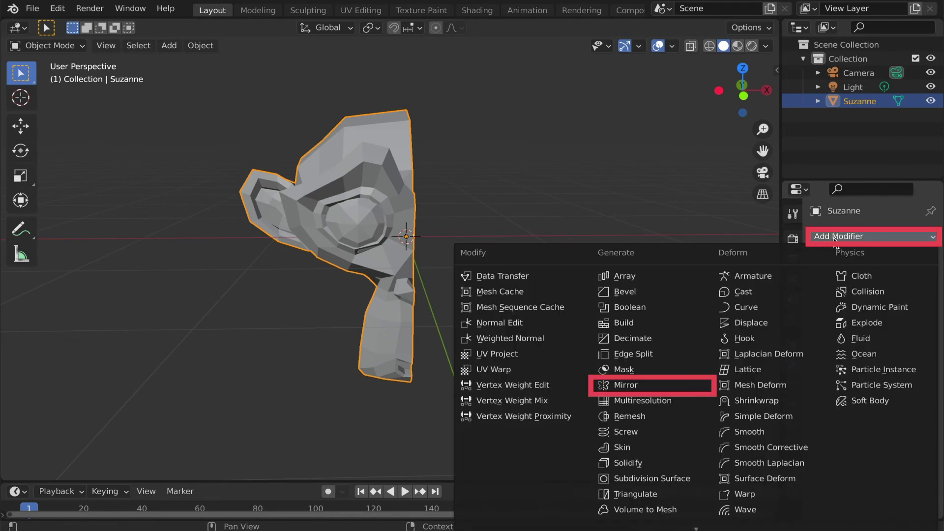
{"action": "left_click", "coordinate": [658, 385]}
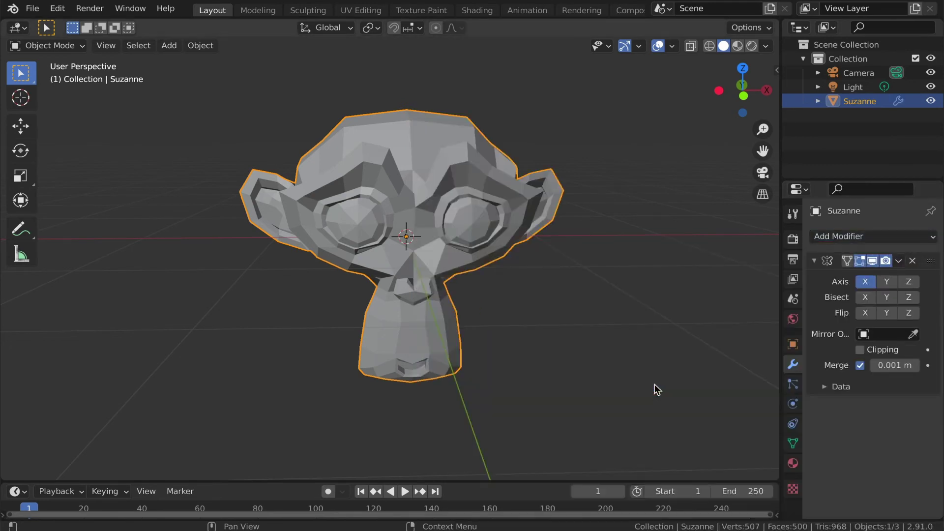
Toggle the X, Y and Z axes of the Mirror modifier to compare them, leaving only X enabled.
{"action": "left_click", "coordinate": [863, 281]}
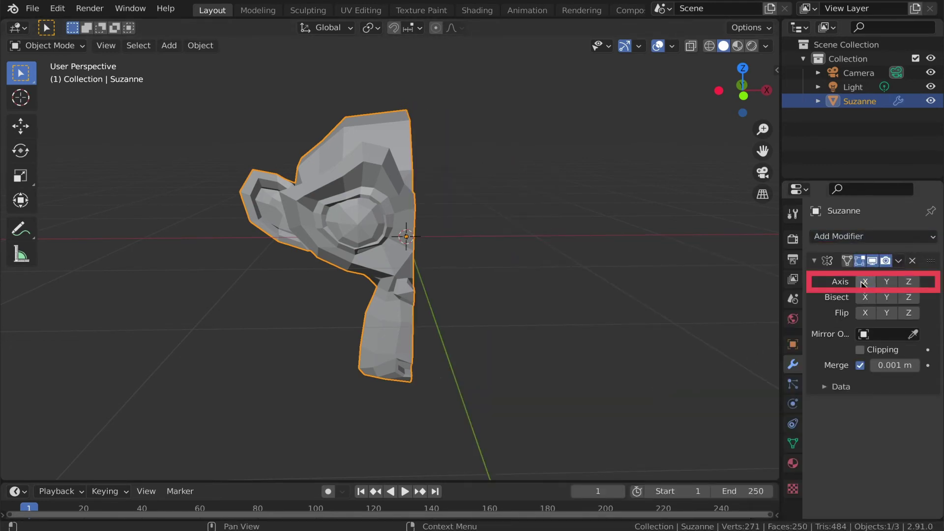
{"action": "left_click", "coordinate": [864, 282]}
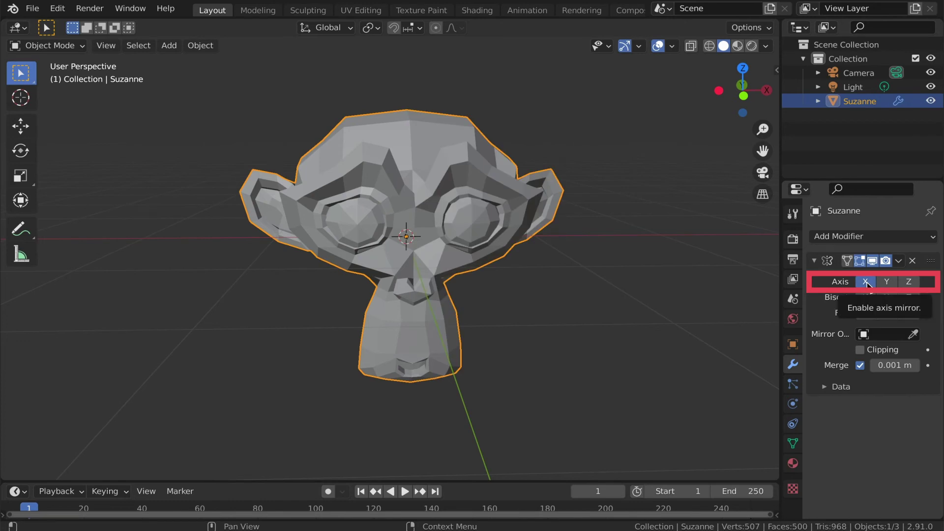
{"action": "left_click", "coordinate": [886, 282]}
{"action": "left_click", "coordinate": [906, 283]}
{"action": "left_click", "coordinate": [905, 283]}
{"action": "left_click", "coordinate": [886, 282]}
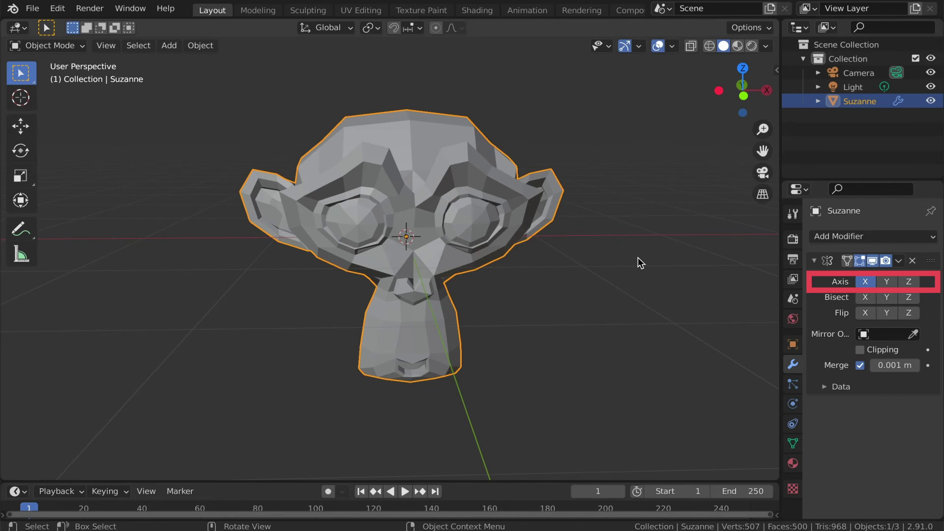
In Edit Mode, select the outer vertices of Suzanne's ear in wireframe view and move them slightly upward in solid view.
{"action": "key", "text": "Tab"}
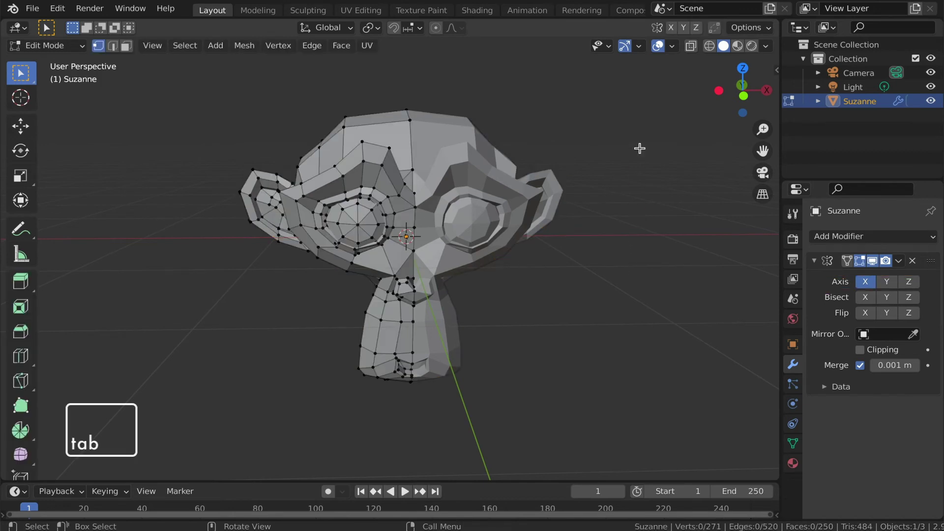
{"action": "left_click", "coordinate": [710, 46]}
{"action": "left_click_drag", "start_coordinate": [179, 114], "coordinate": [268, 278]}
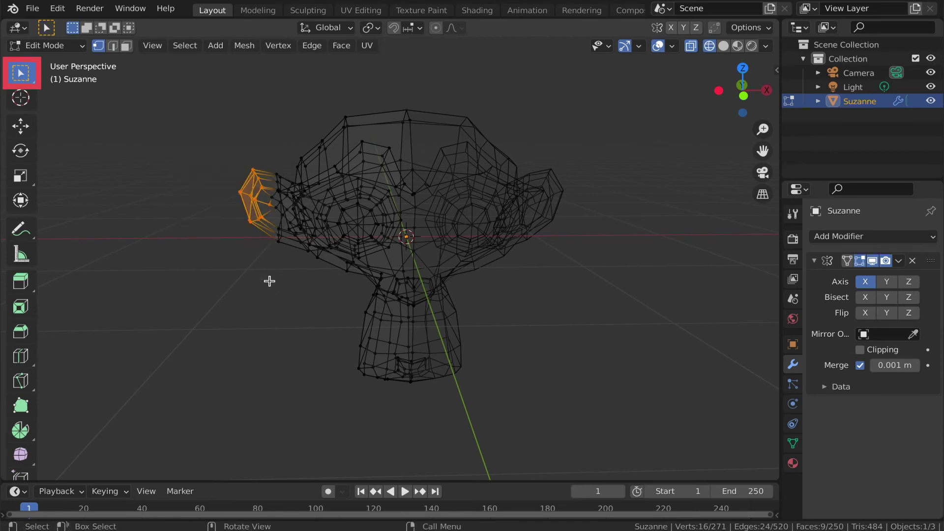
{"action": "left_click", "coordinate": [722, 46]}
{"action": "key", "text": "g"}
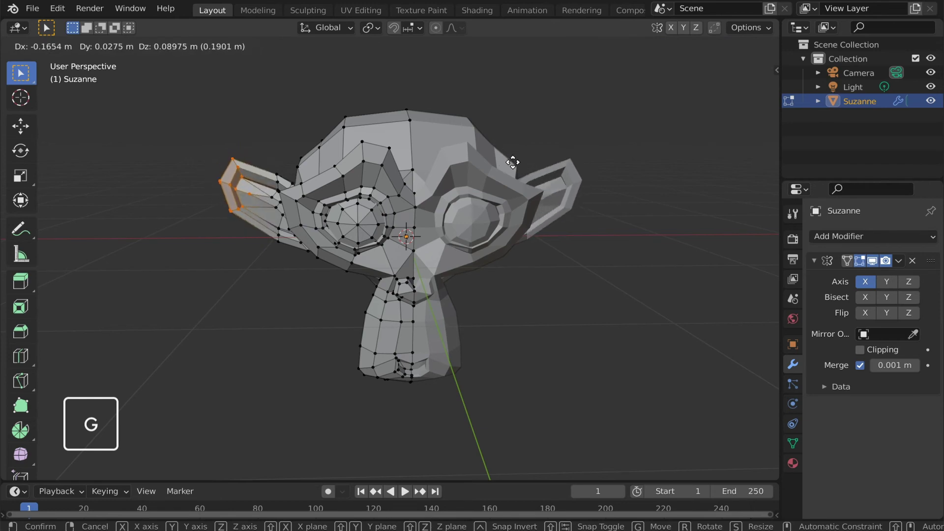
{"action": "left_click", "coordinate": [493, 236]}
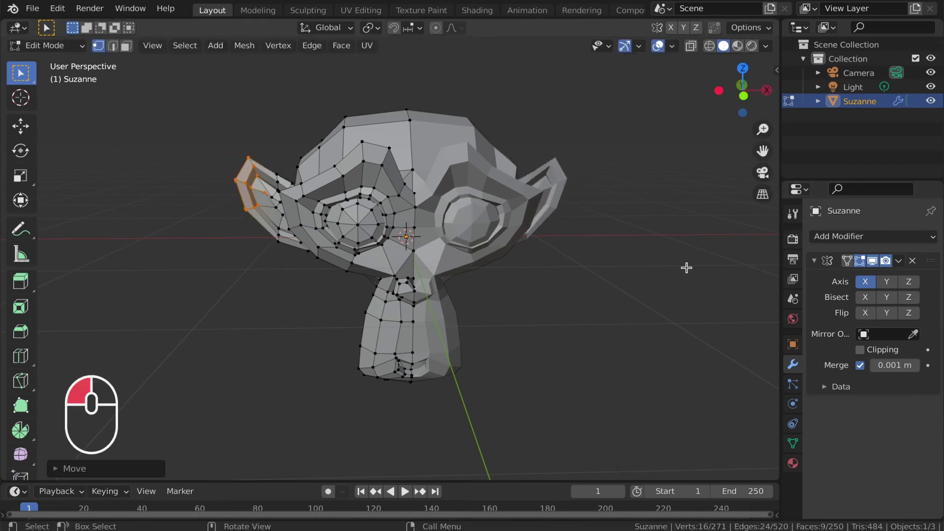